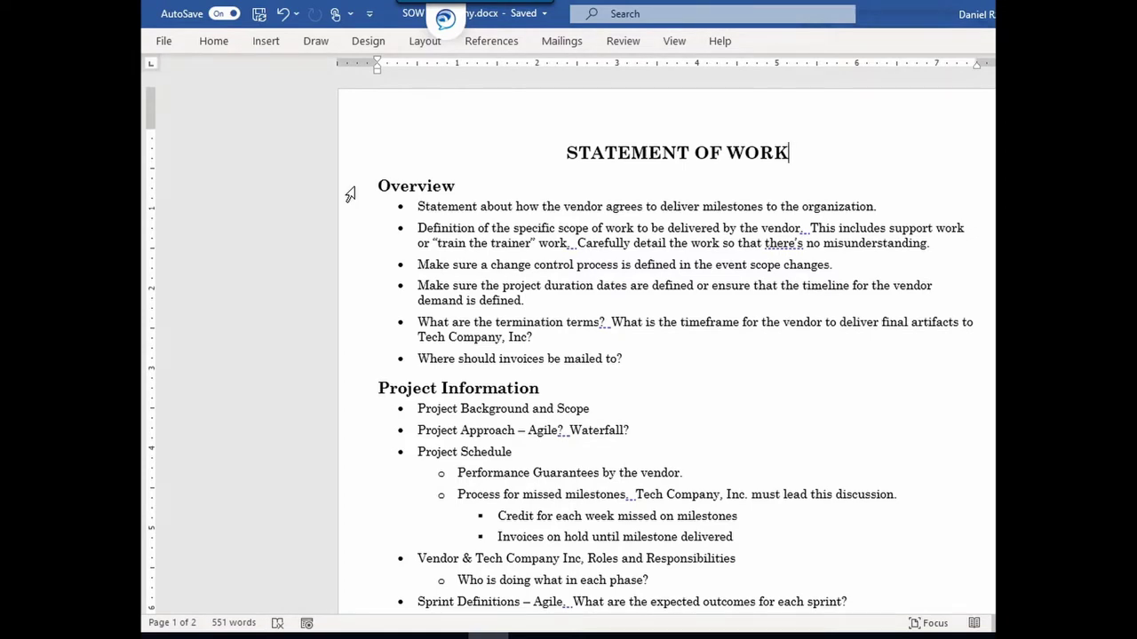
Step: Read through the statement of work's first-page sections, from Overview through Communications Plan
{"action": "scroll", "coordinate": [350, 195], "scroll_direction": "down", "scroll_amount": 1}
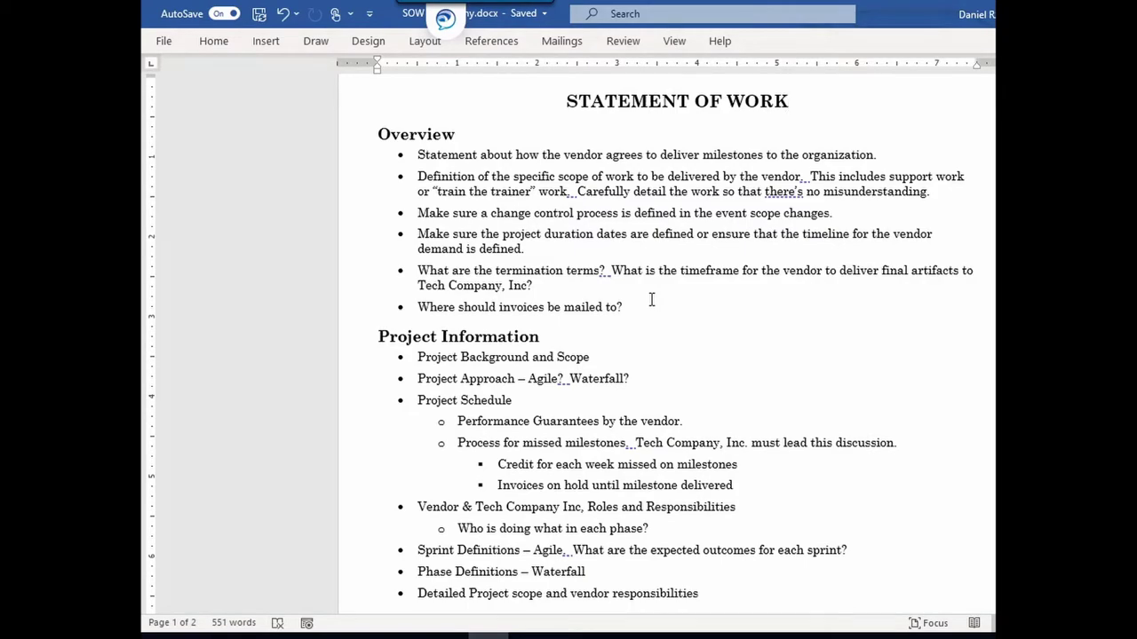
{"action": "scroll", "coordinate": [651, 300], "scroll_direction": "down", "scroll_amount": 3}
{"action": "scroll", "coordinate": [651, 300], "scroll_direction": "down", "scroll_amount": 2}
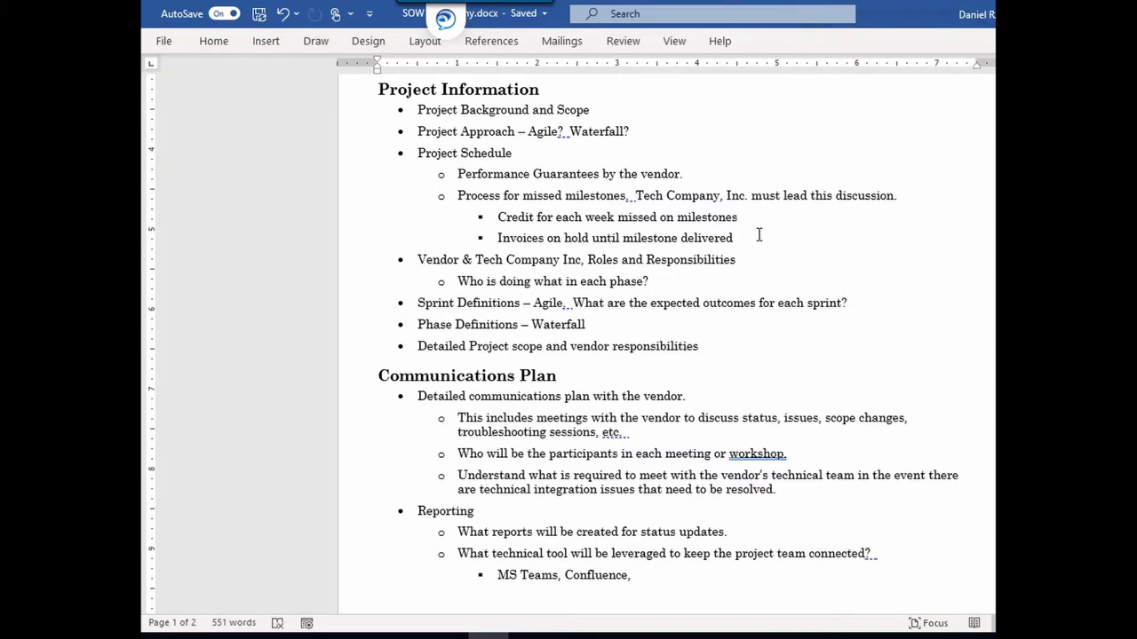
{"action": "scroll", "coordinate": [395, 259], "scroll_direction": "down", "scroll_amount": 2}
{"action": "scroll", "coordinate": [395, 258], "scroll_direction": "down", "scroll_amount": 2}
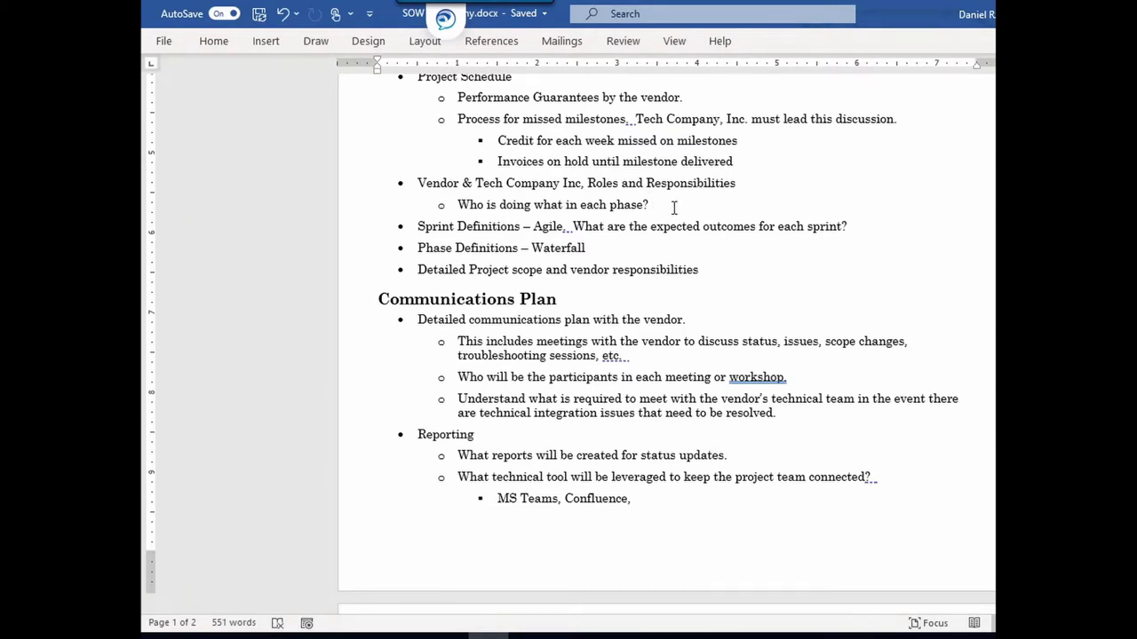
{"action": "scroll", "coordinate": [674, 207], "scroll_direction": "down", "scroll_amount": 1}
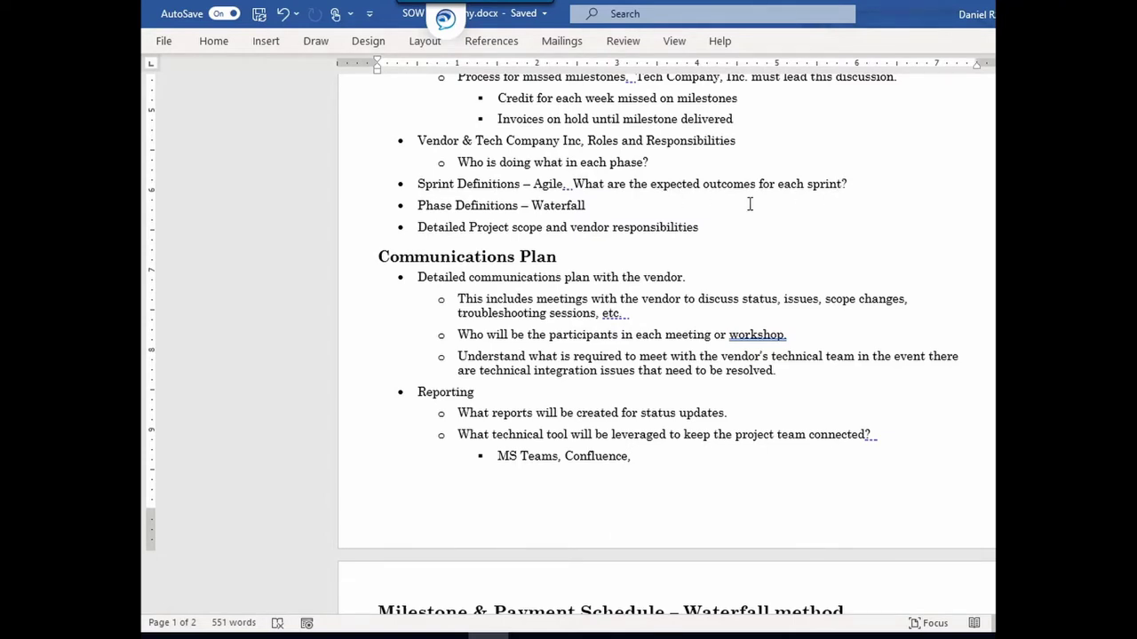
{"action": "scroll", "coordinate": [873, 182], "scroll_direction": "down", "scroll_amount": 1}
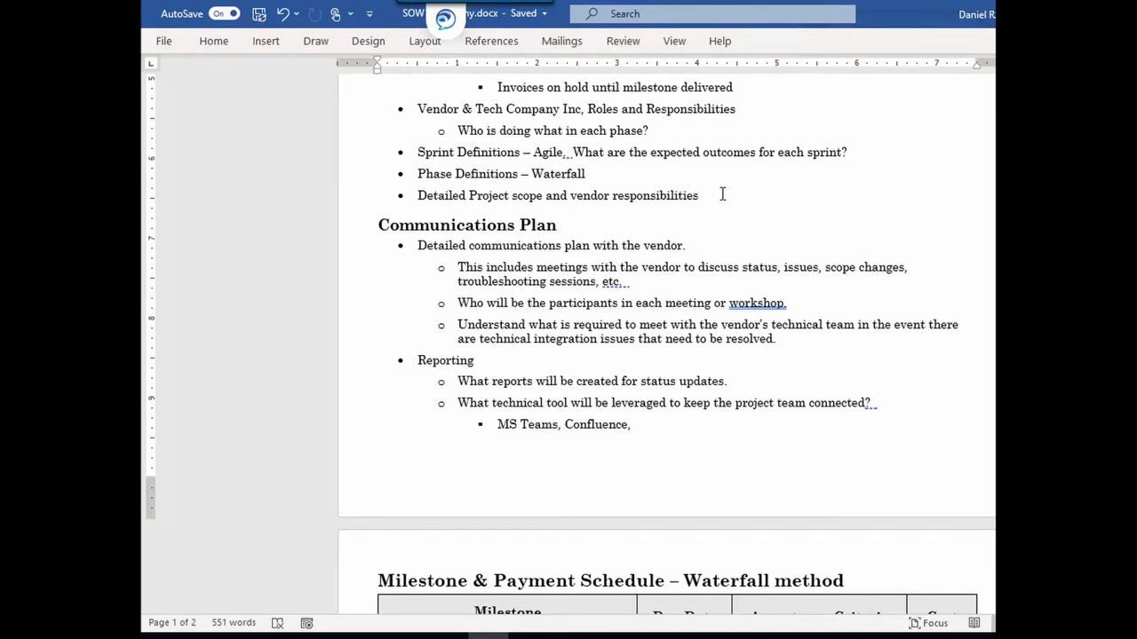
{"action": "scroll", "coordinate": [722, 193], "scroll_direction": "down", "scroll_amount": 1}
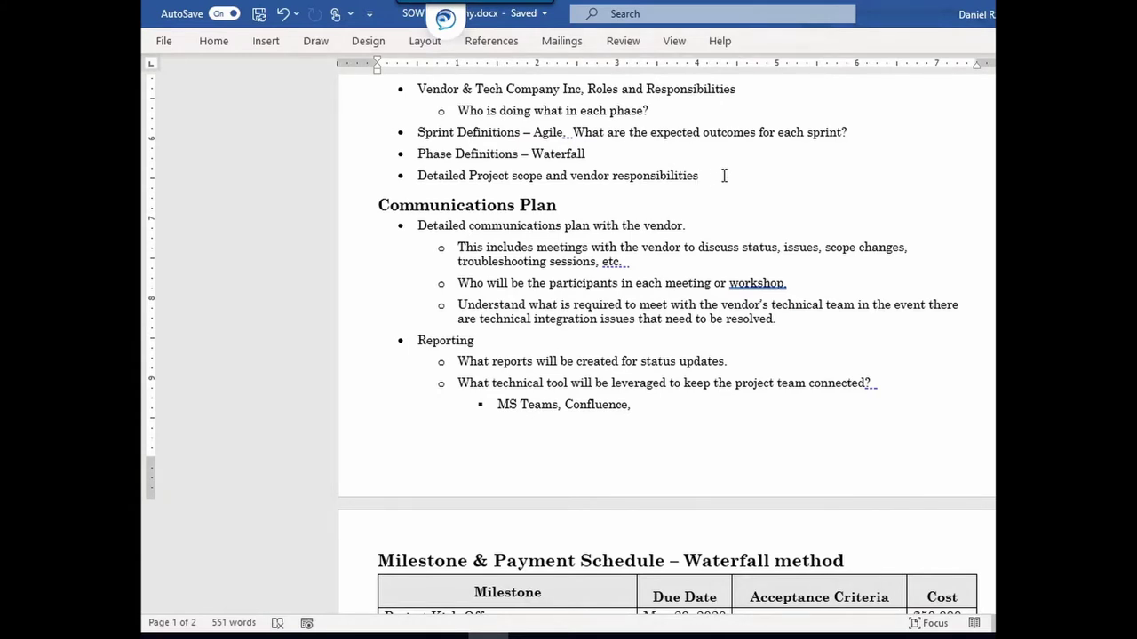
{"action": "scroll", "coordinate": [723, 175], "scroll_direction": "down", "scroll_amount": 5}
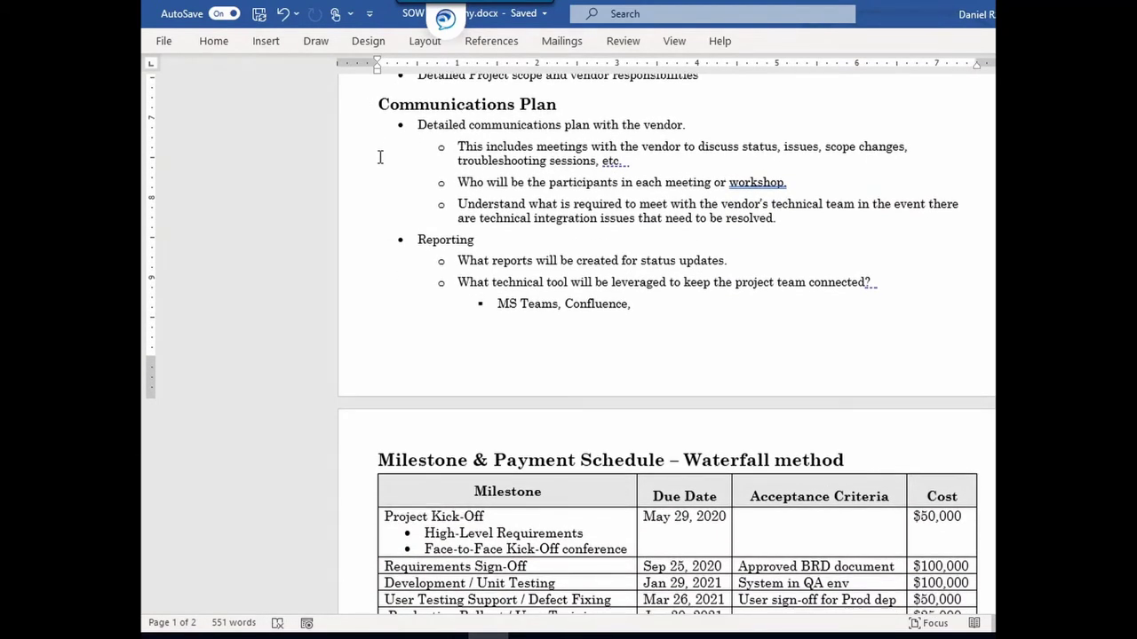
{"action": "scroll", "coordinate": [380, 157], "scroll_direction": "down", "scroll_amount": 1}
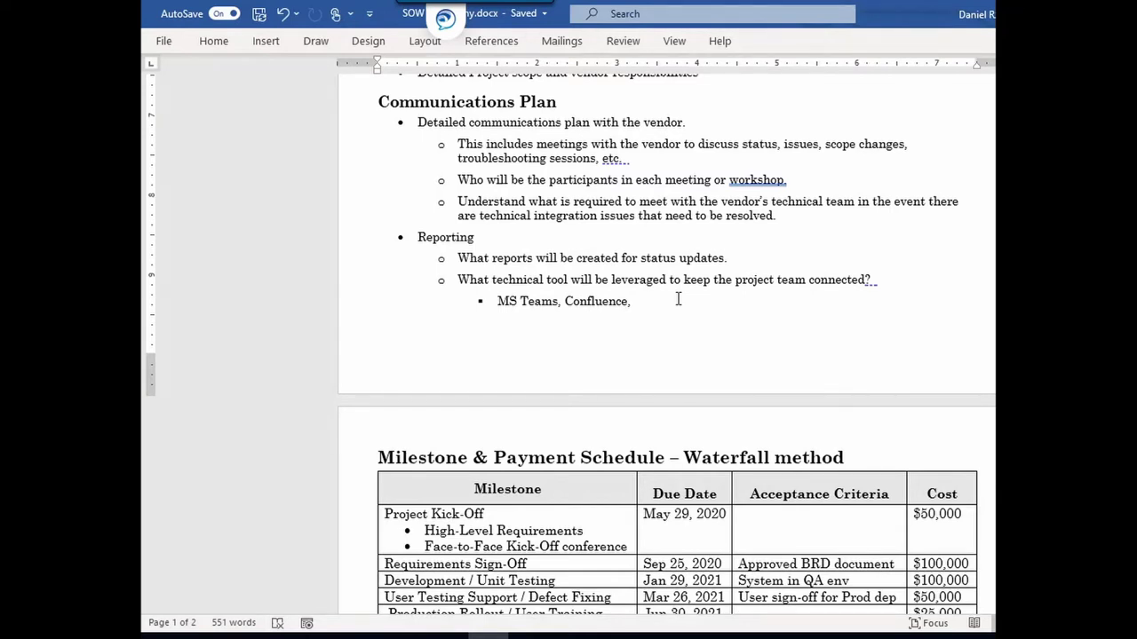
Step: Examine the Waterfall milestone and payment schedule's due dates, acceptance criteria and costs at 140% zoom
{"action": "scroll", "coordinate": [678, 299], "scroll_direction": "down", "scroll_amount": 3}
{"action": "left_click", "coordinate": [964, 502]}
{"action": "left_click", "coordinate": [964, 503]}
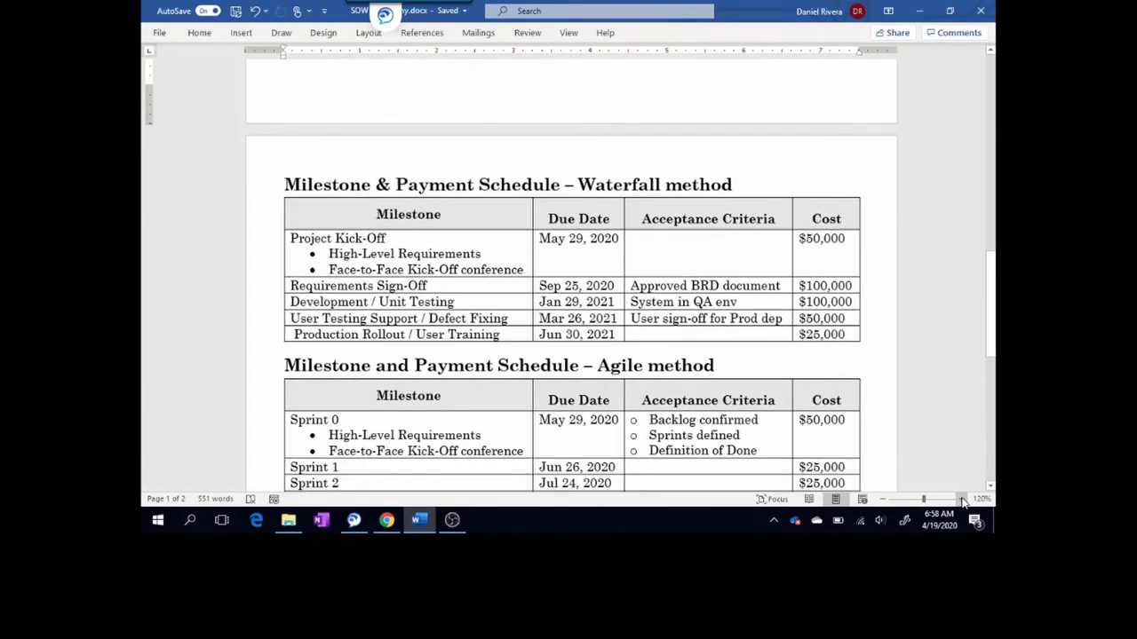
{"action": "left_click", "coordinate": [964, 503]}
{"action": "left_click", "coordinate": [964, 503]}
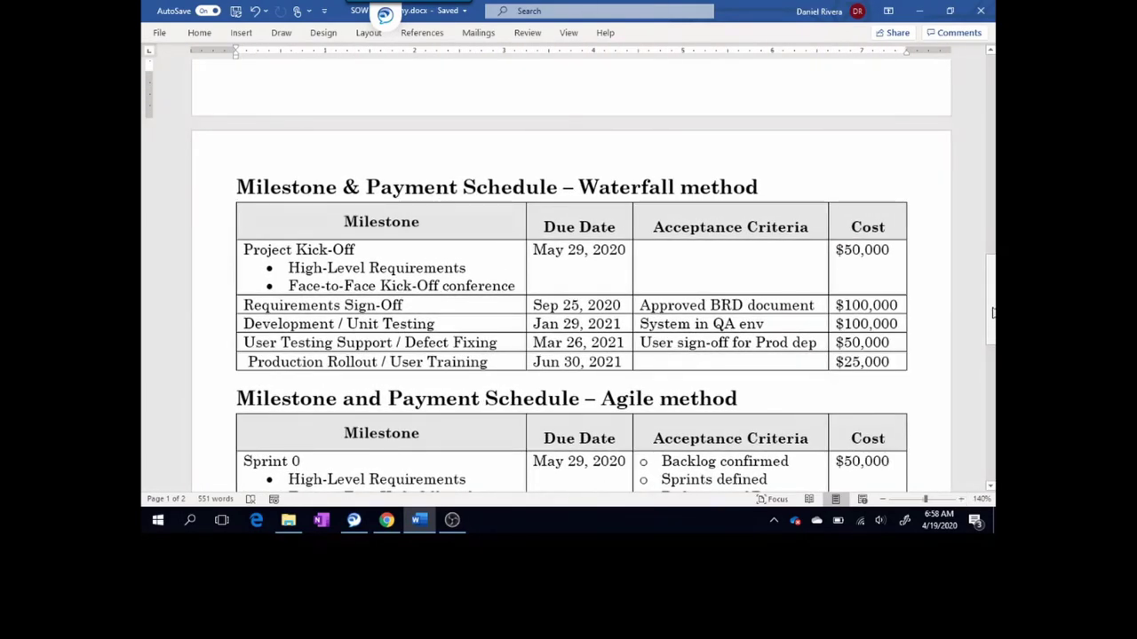
{"action": "left_click_drag", "start_coordinate": [990, 302], "coordinate": [991, 322]}
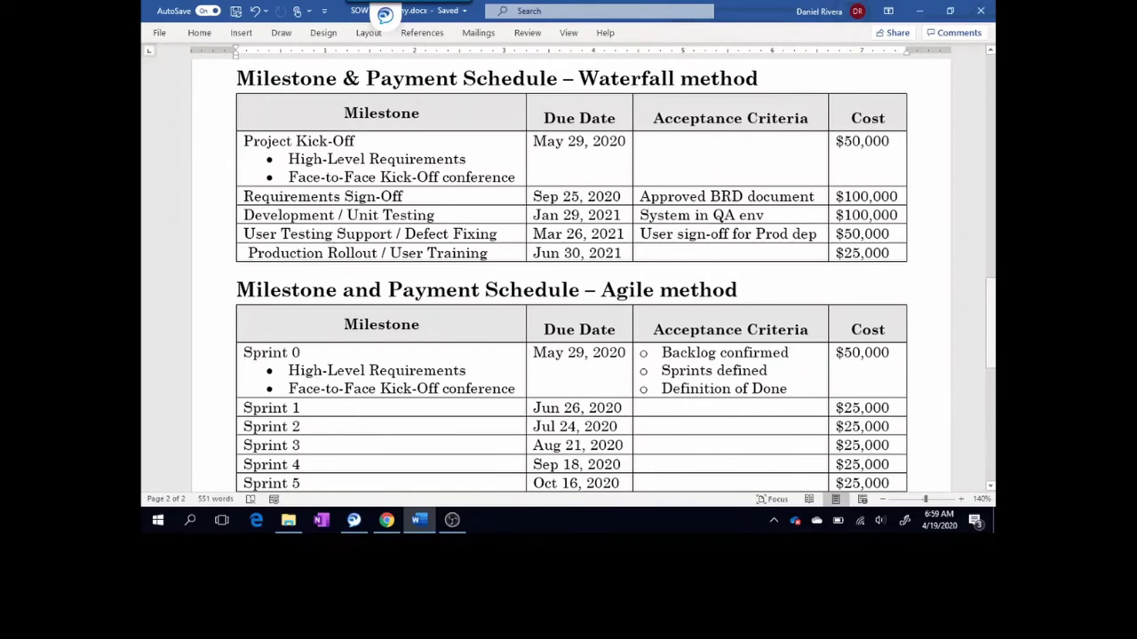
{"action": "scroll", "coordinate": [571, 284], "scroll_direction": "up", "scroll_amount": 1}
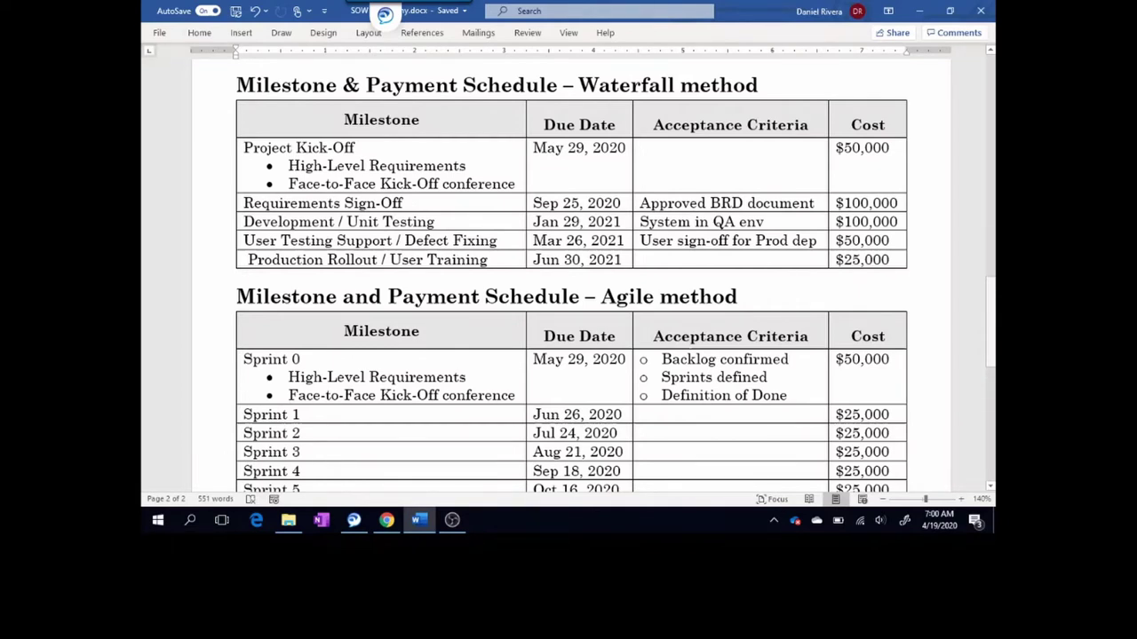
{"action": "scroll", "coordinate": [385, 14], "scroll_direction": "up", "scroll_amount": 1}
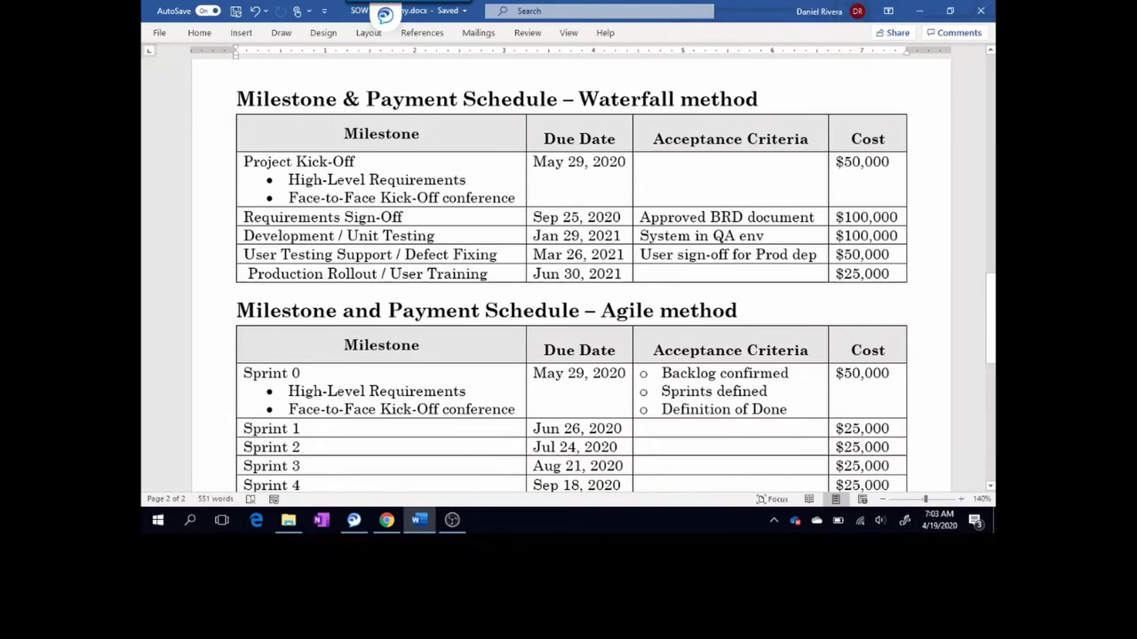
Step: Review the Agile milestone and payment schedule from Sprint 0 through the Production Support row
{"action": "scroll", "coordinate": [571, 284], "scroll_direction": "down", "scroll_amount": 1}
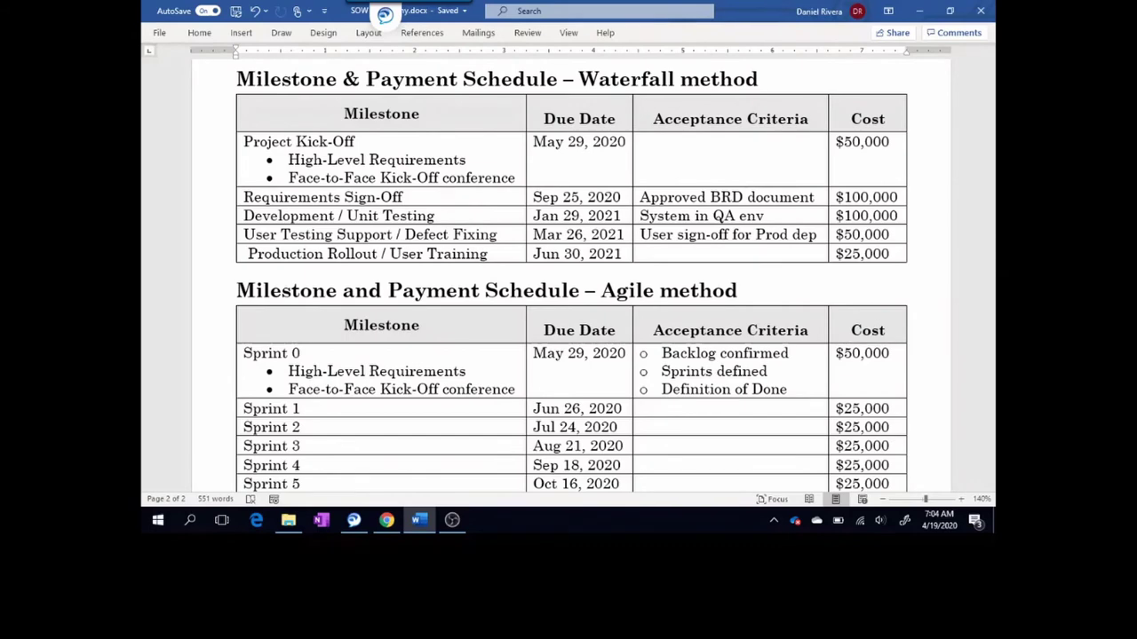
{"action": "scroll", "coordinate": [571, 271], "scroll_direction": "down", "scroll_amount": 1}
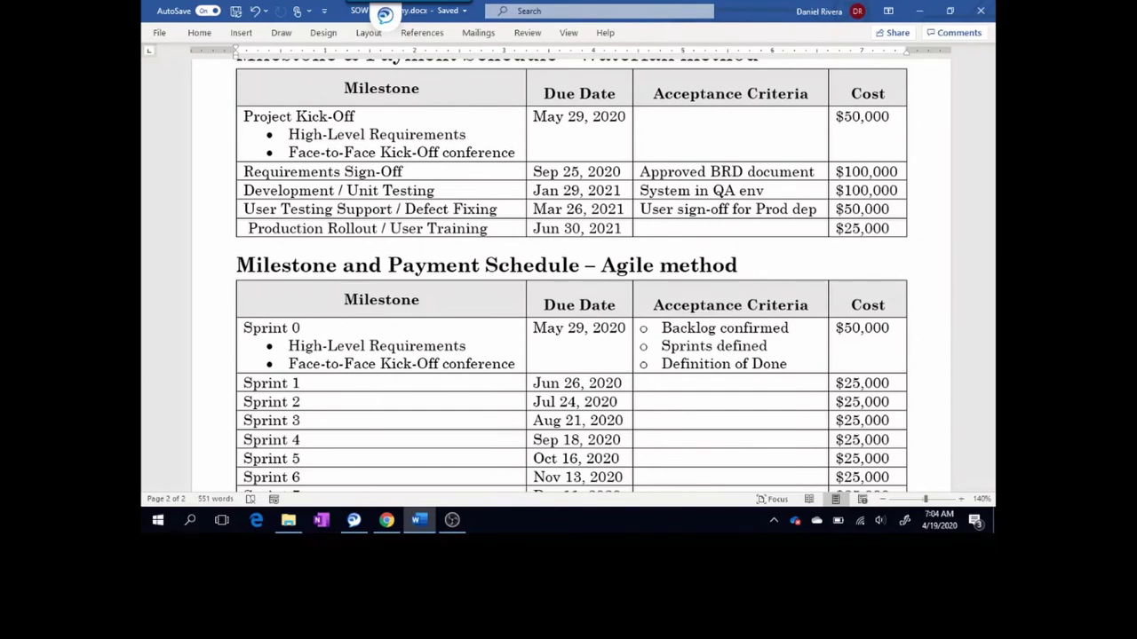
{"action": "scroll", "coordinate": [615, 270], "scroll_direction": "down", "scroll_amount": 1}
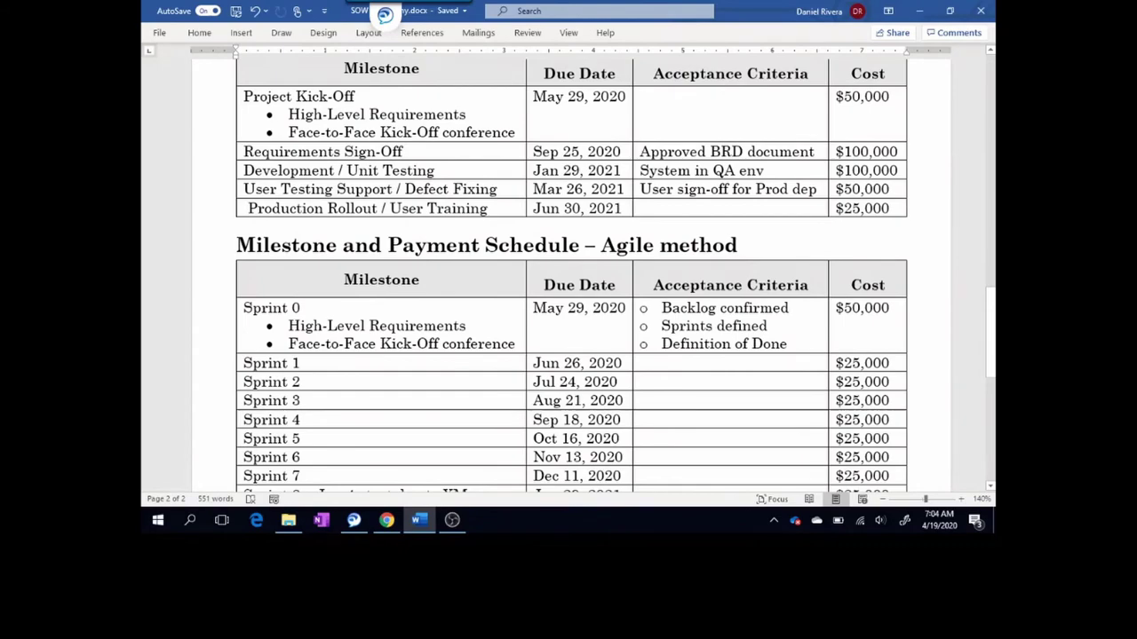
{"action": "scroll", "coordinate": [615, 276], "scroll_direction": "down", "scroll_amount": 4}
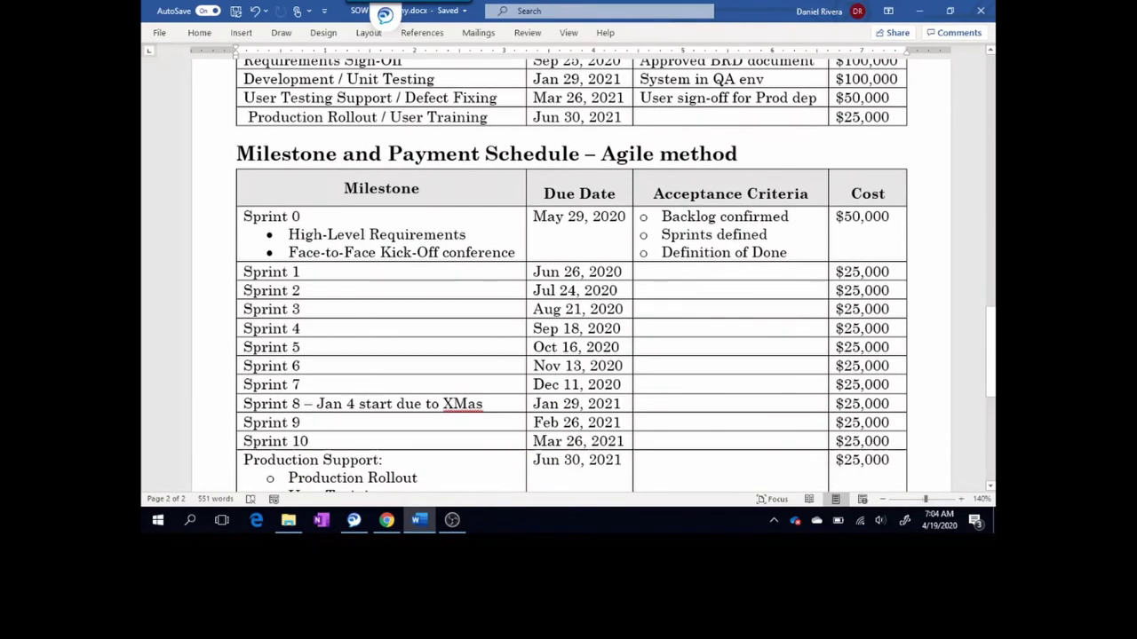
{"action": "scroll", "coordinate": [616, 276], "scroll_direction": "down", "scroll_amount": 3}
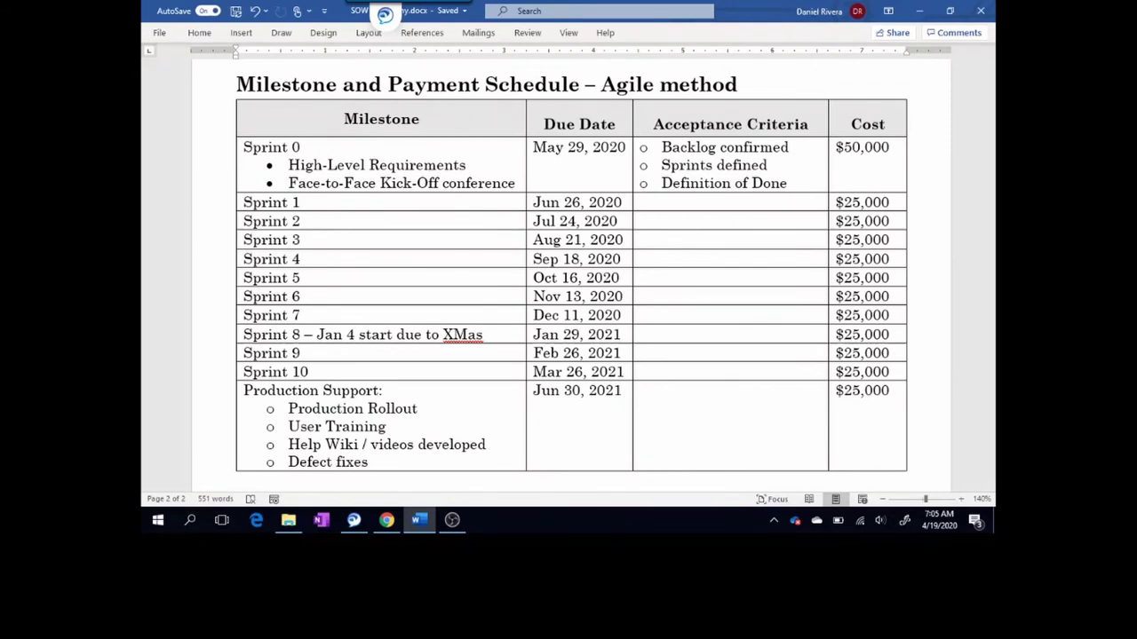
{"action": "scroll", "coordinate": [571, 266], "scroll_direction": "down", "scroll_amount": 2}
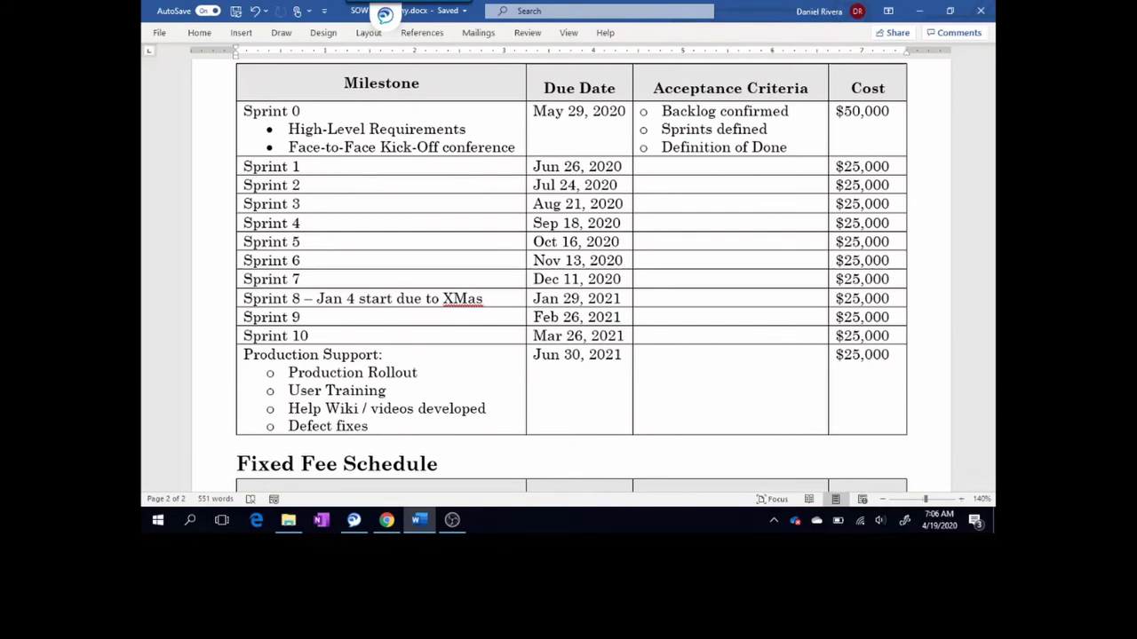
{"action": "left_click", "coordinate": [305, 167]}
{"action": "key", "text": "Return"}
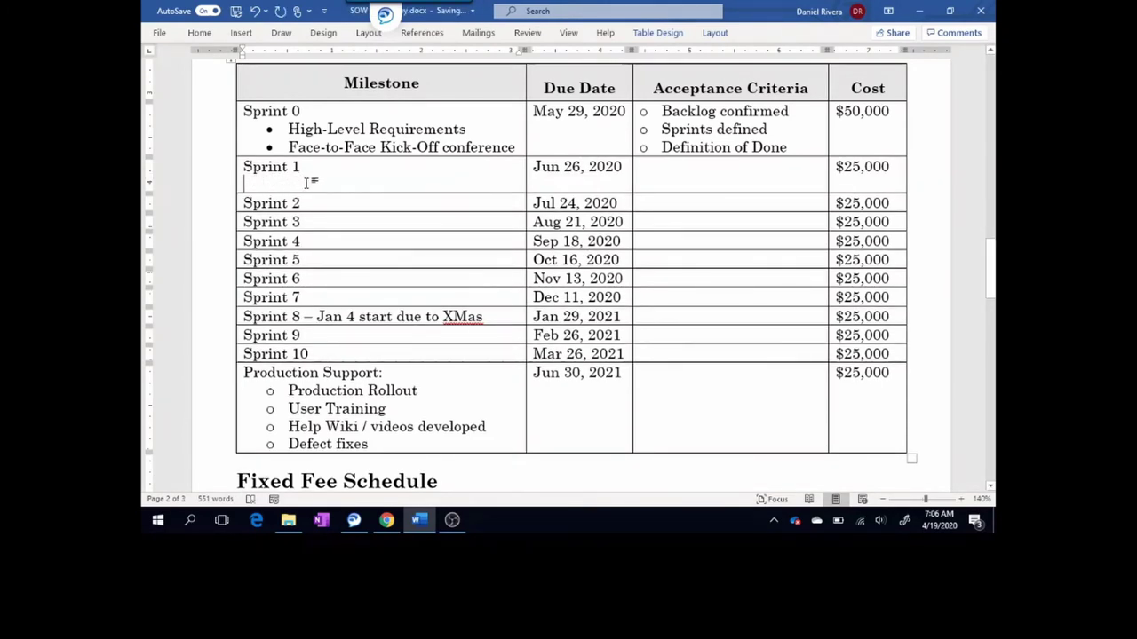
{"action": "key", "text": "BackSpace"}
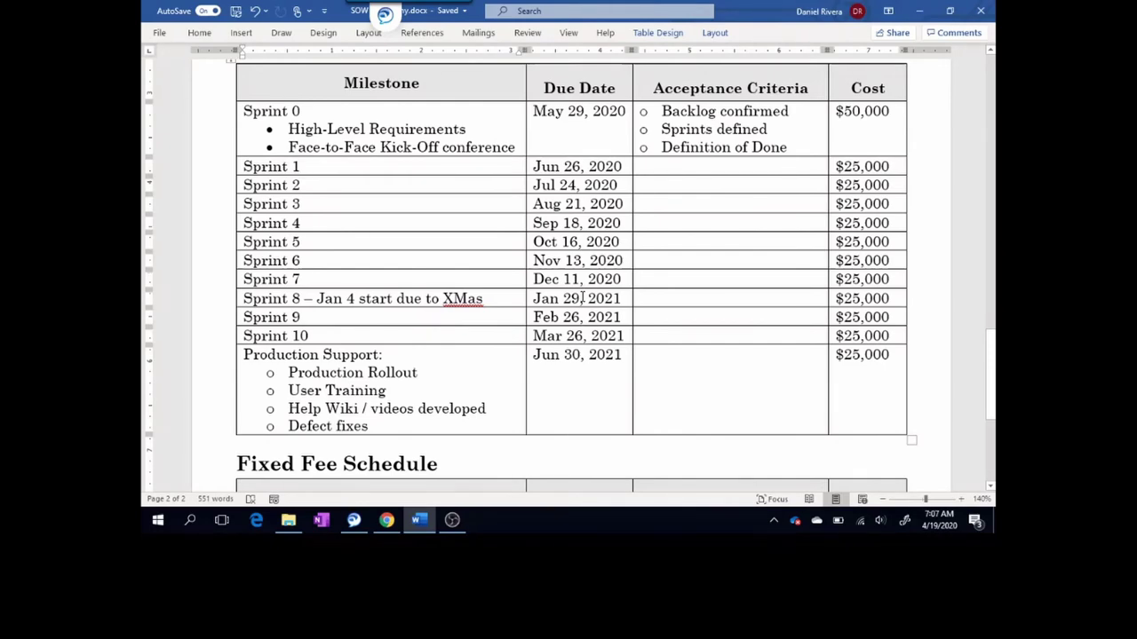
Step: Examine the Fixed Fee Schedule's items, due dates and costs, and skim the whole statement of work once more
{"action": "scroll", "coordinate": [581, 299], "scroll_direction": "down", "scroll_amount": 4}
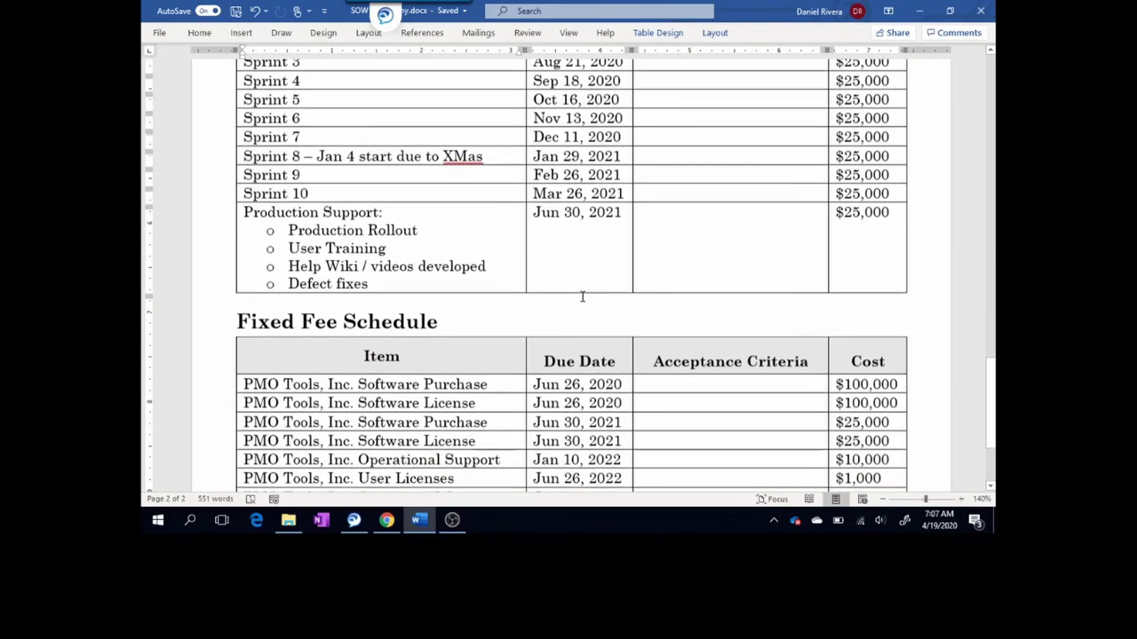
{"action": "scroll", "coordinate": [582, 298], "scroll_direction": "down", "scroll_amount": 1}
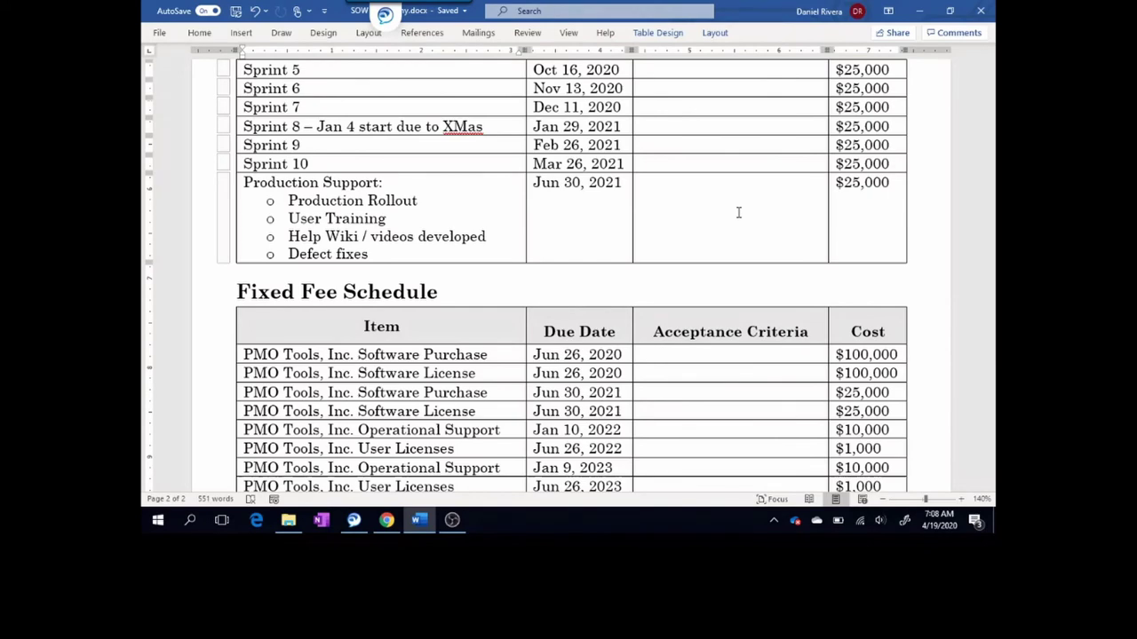
{"action": "scroll", "coordinate": [738, 212], "scroll_direction": "down", "scroll_amount": 3}
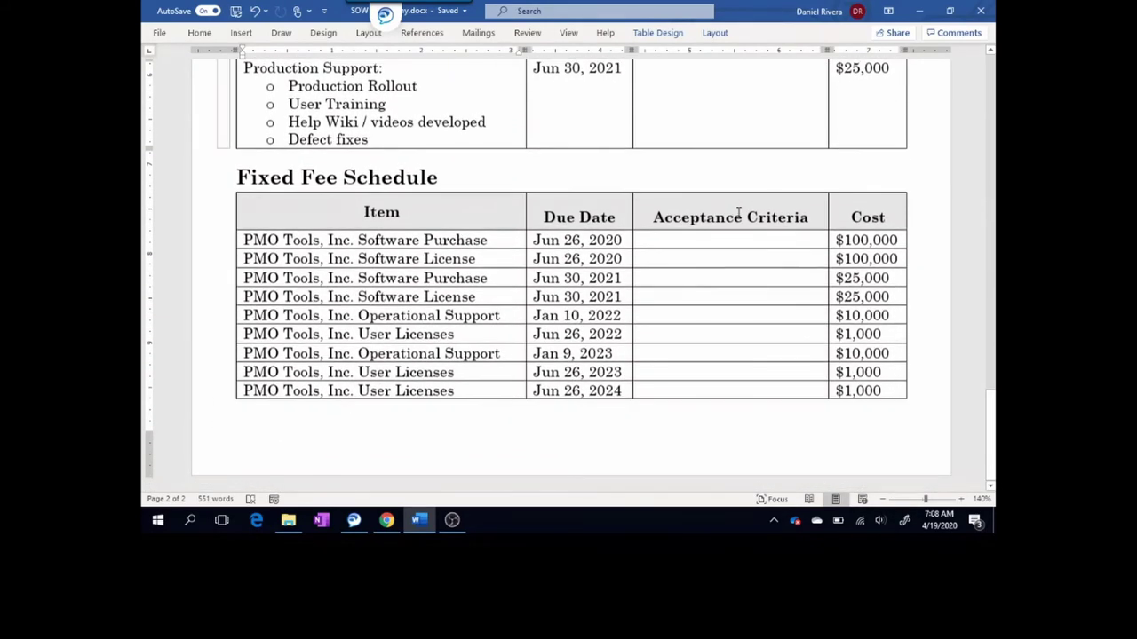
{"action": "scroll", "coordinate": [738, 212], "scroll_direction": "down", "scroll_amount": 1}
{"action": "scroll", "coordinate": [738, 213], "scroll_direction": "up", "scroll_amount": 1}
{"action": "left_click_drag", "start_coordinate": [992, 429], "coordinate": [992, 111]}
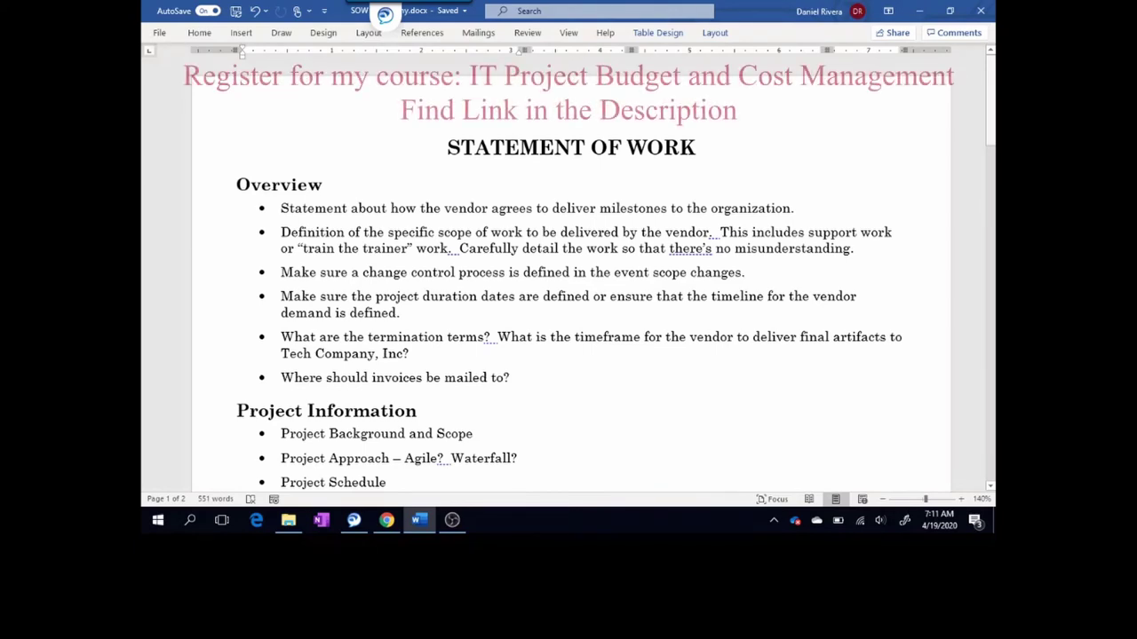
{"action": "left_click_drag", "start_coordinate": [992, 100], "coordinate": [978, 444]}
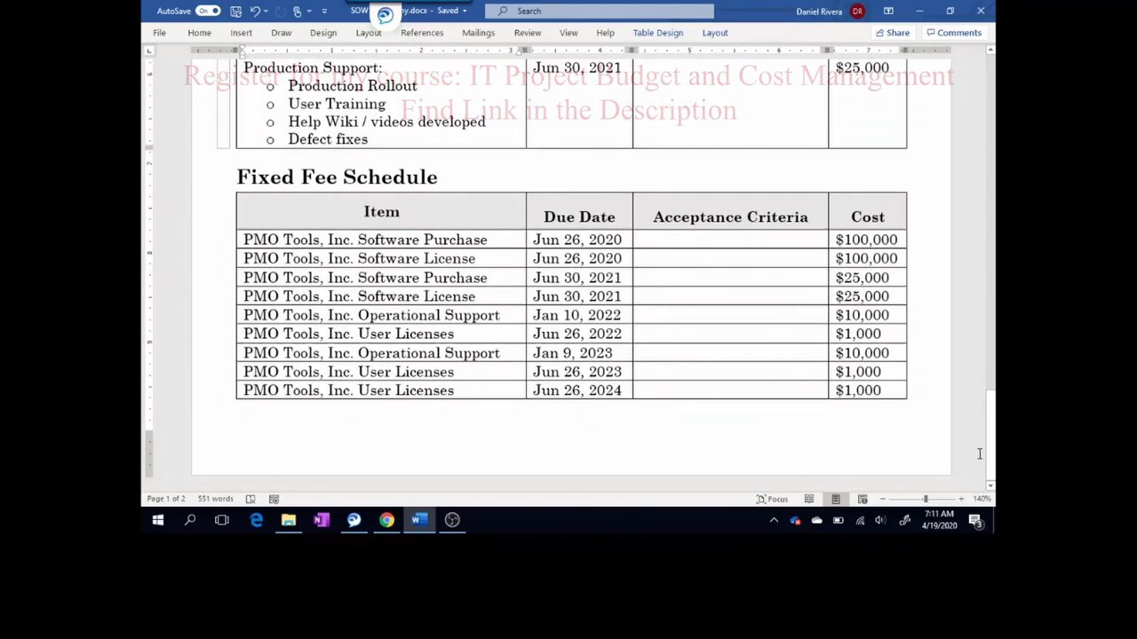